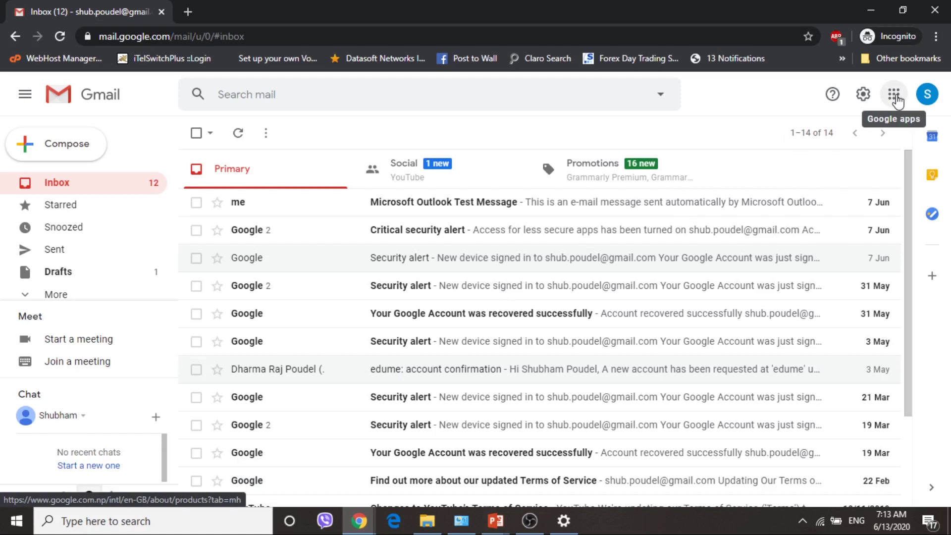
Step: Launch Google Sheets from Gmail's apps grid and create a blank untitled spreadsheet
click(895, 97)
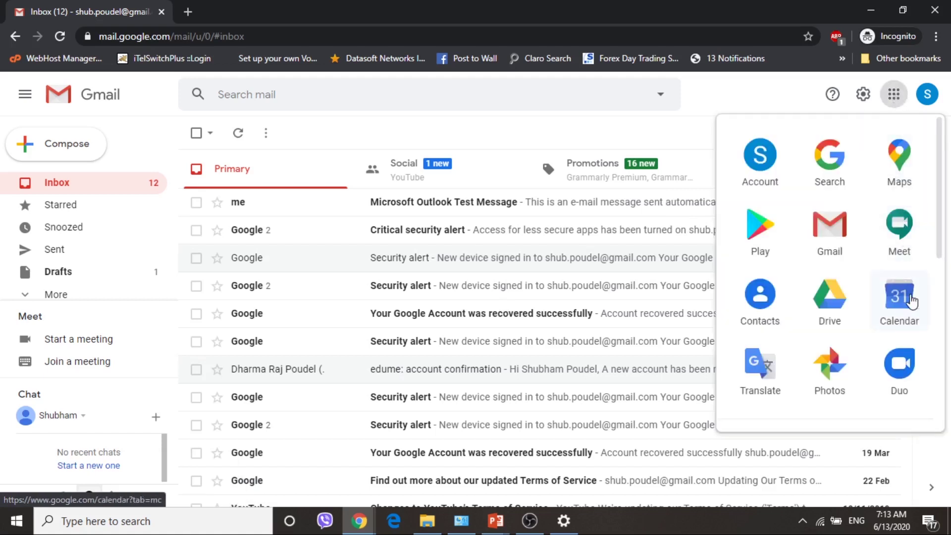
scroll(899, 287, down, 3)
click(824, 327)
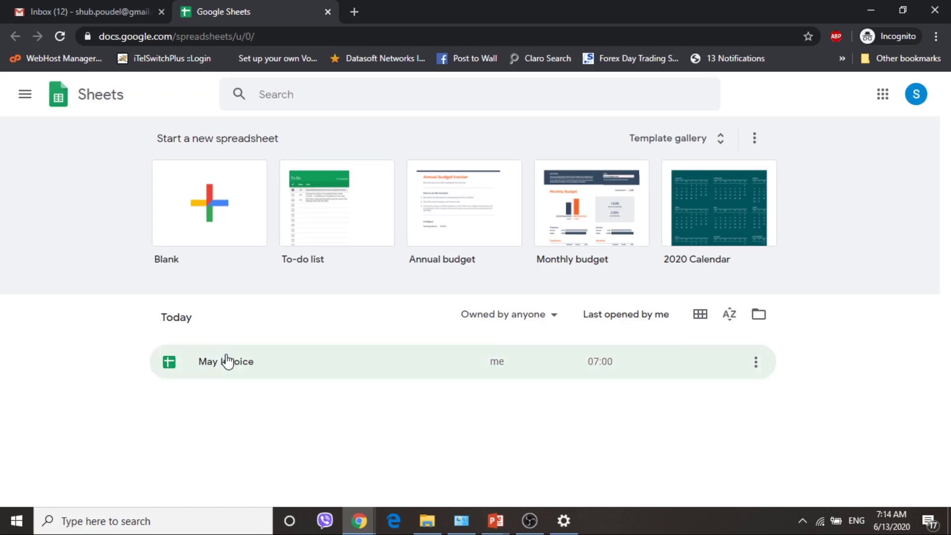
click(216, 195)
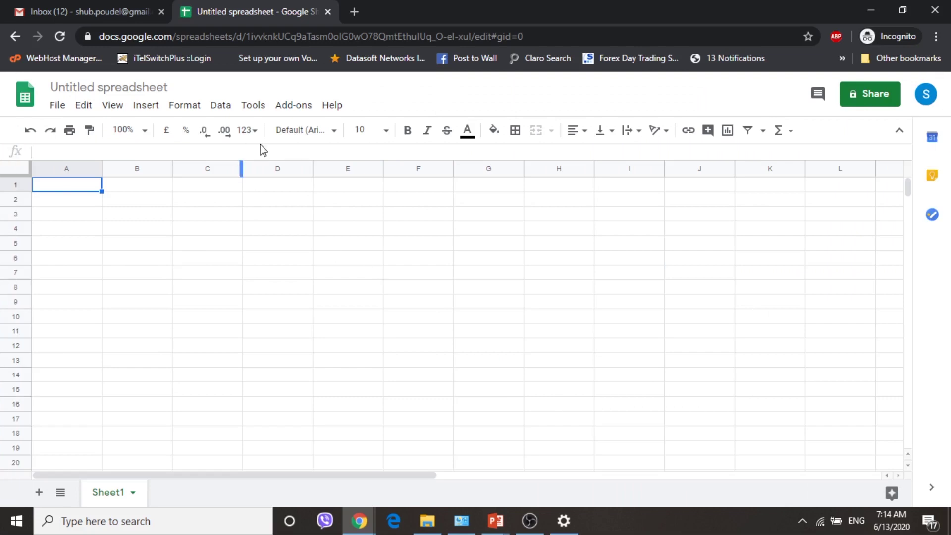
Step: Search the add-on marketplace for 'Yet Another Mail Merge' and open its details page
click(297, 105)
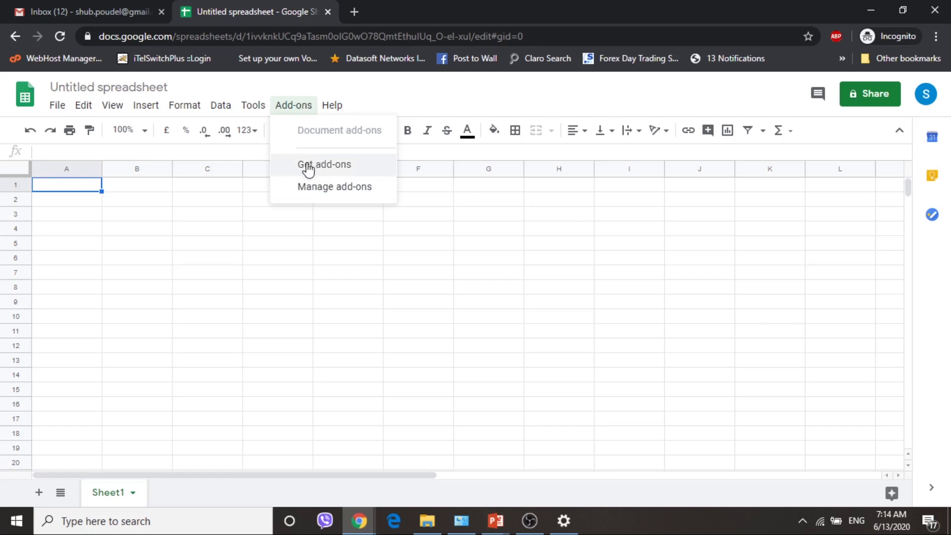
click(345, 174)
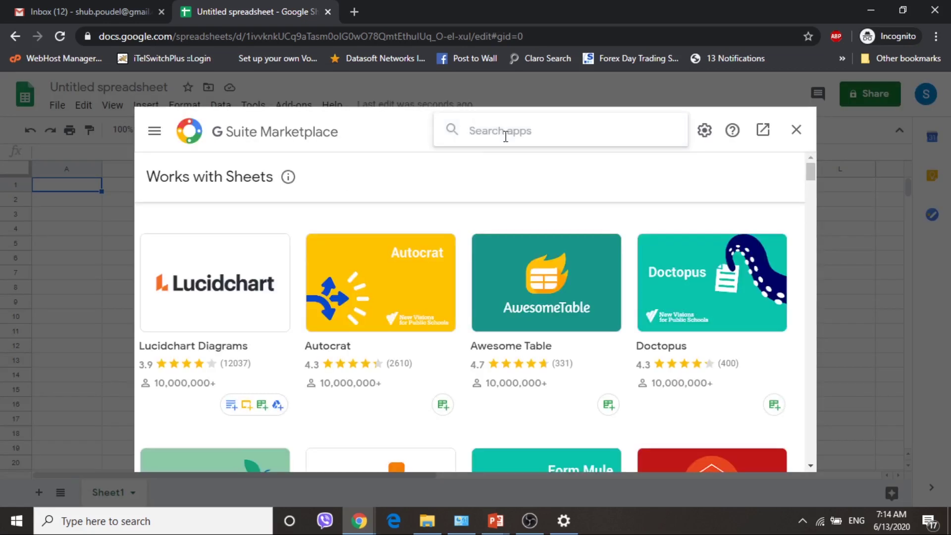
text(yet)
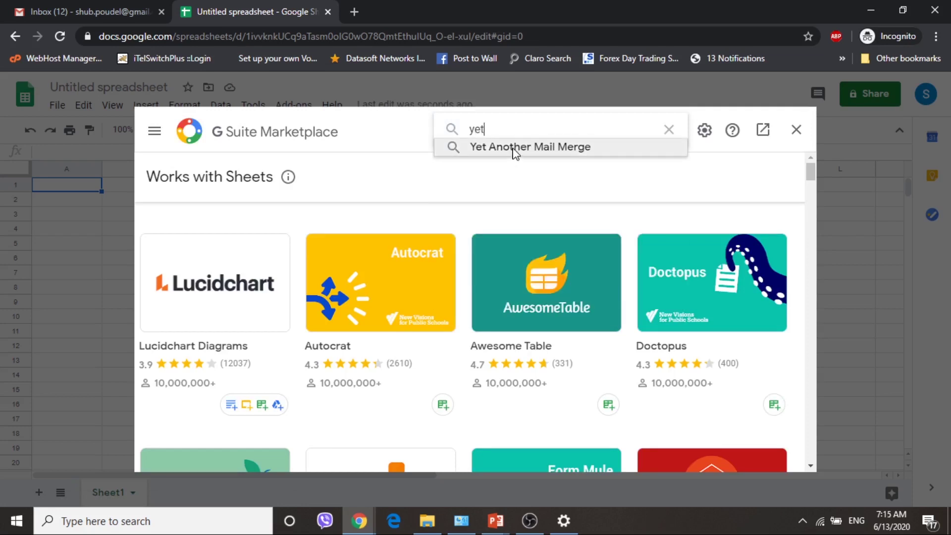
click(515, 149)
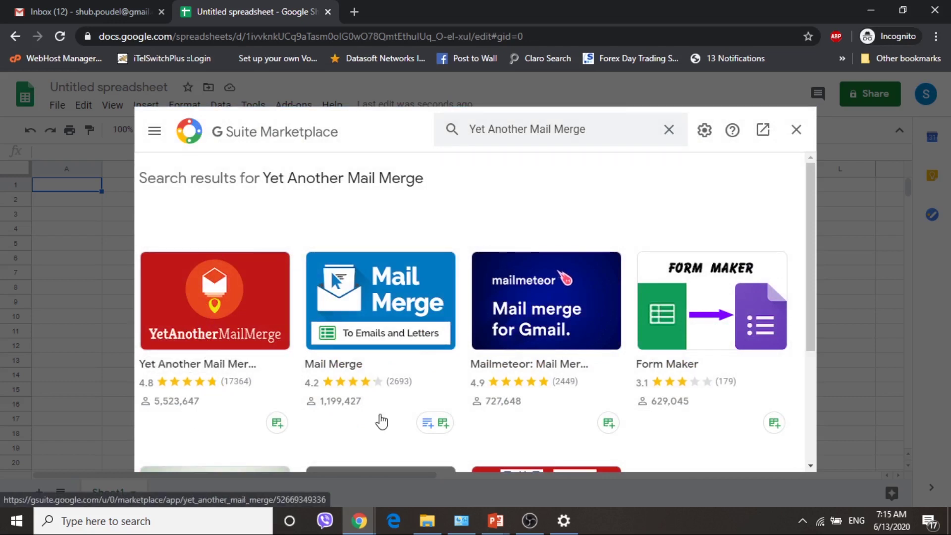
click(198, 302)
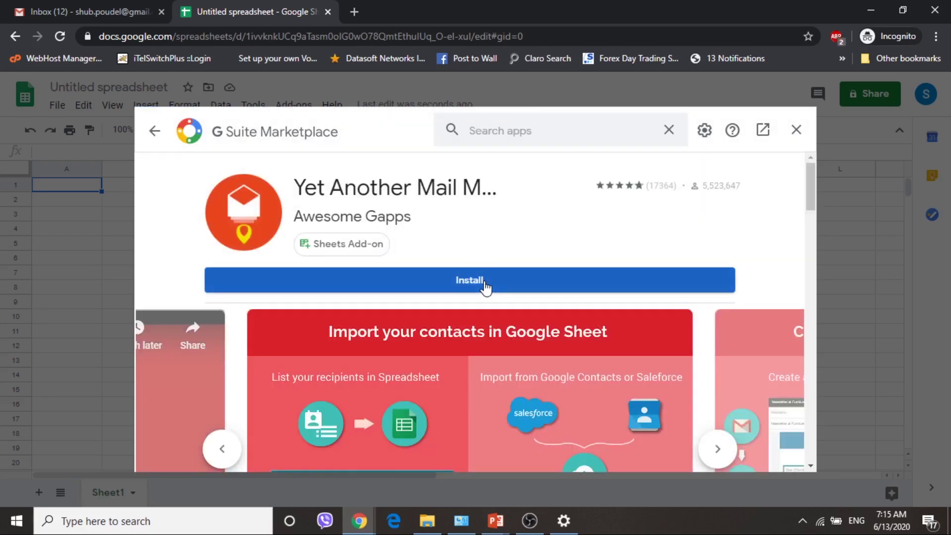
Step: Install Yet Another Mail Merge, authorising it with the Google account and allowing its permissions
click(485, 286)
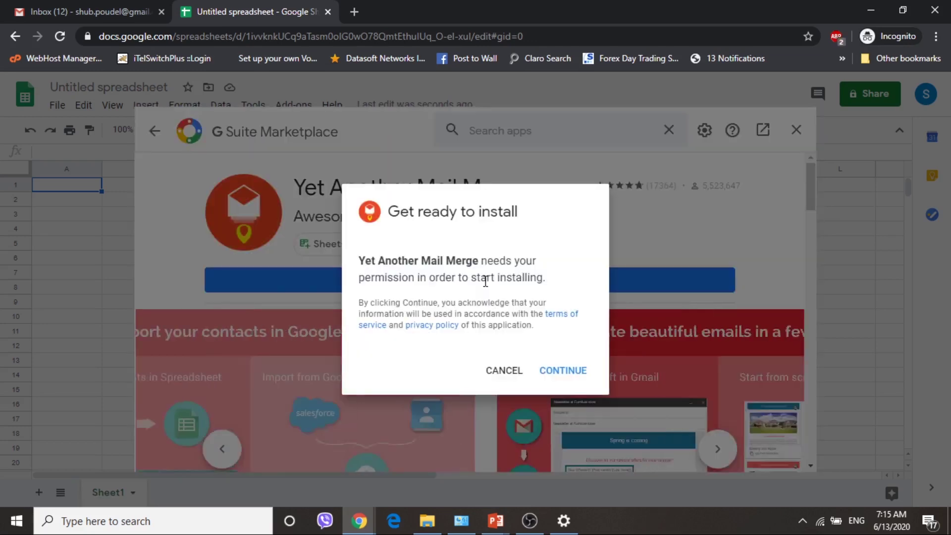
click(569, 375)
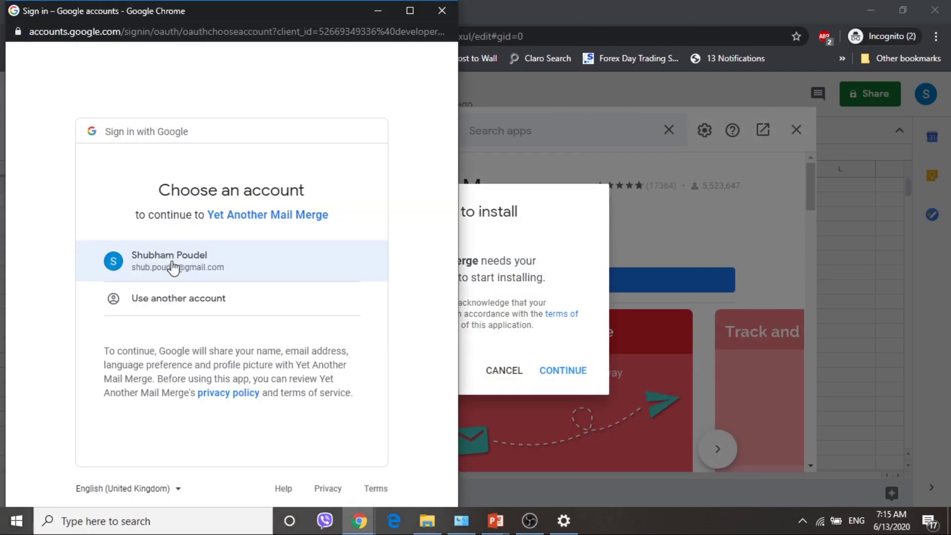
click(173, 267)
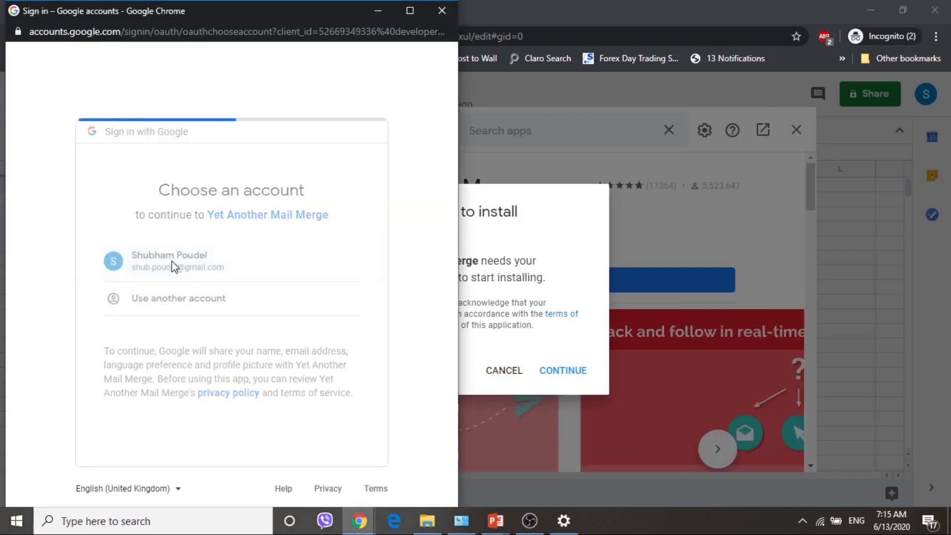
scroll(244, 247, down, 5)
scroll(257, 297, down, 5)
scroll(260, 298, down, 2)
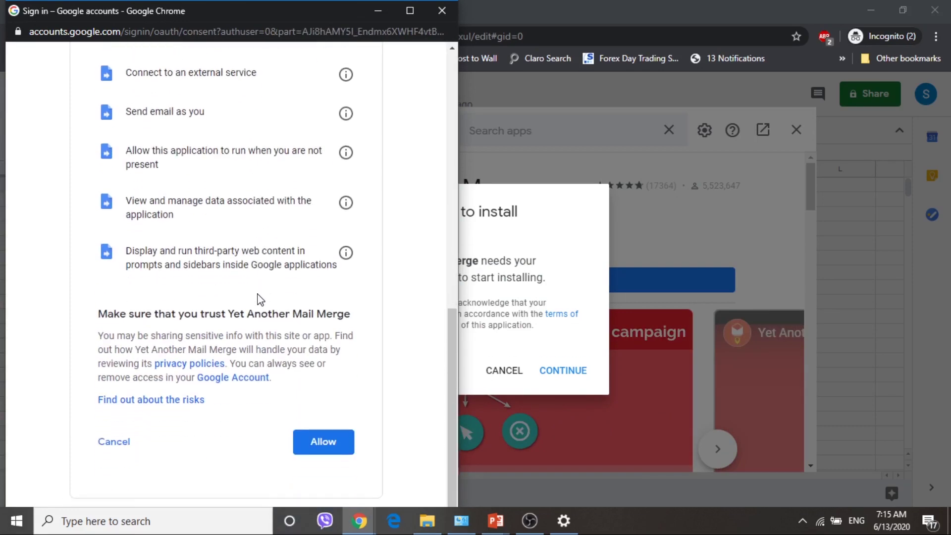
scroll(259, 298, up, 12)
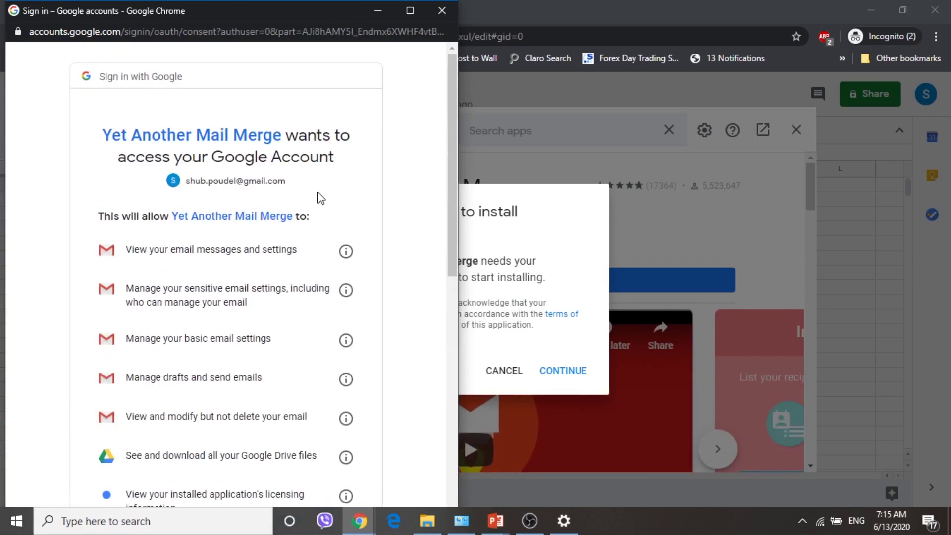
scroll(257, 282, down, 10)
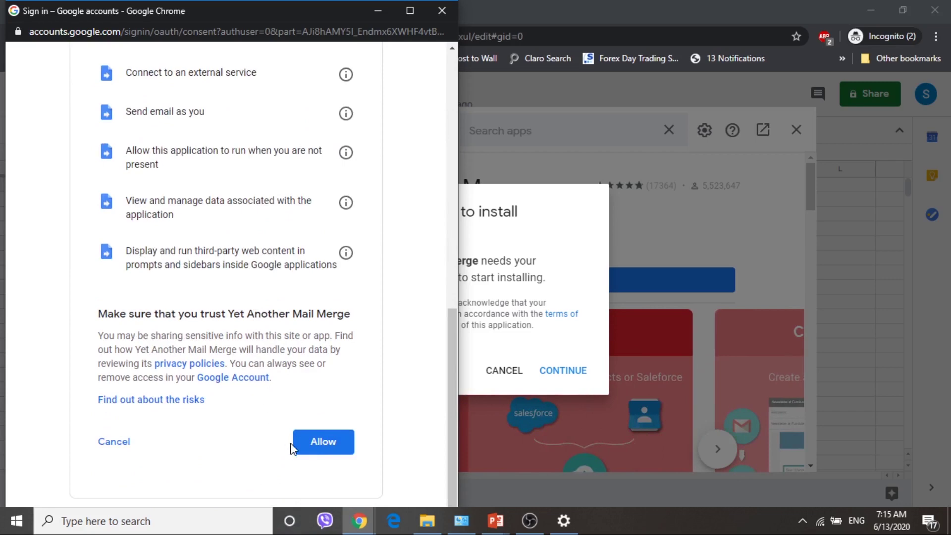
click(314, 447)
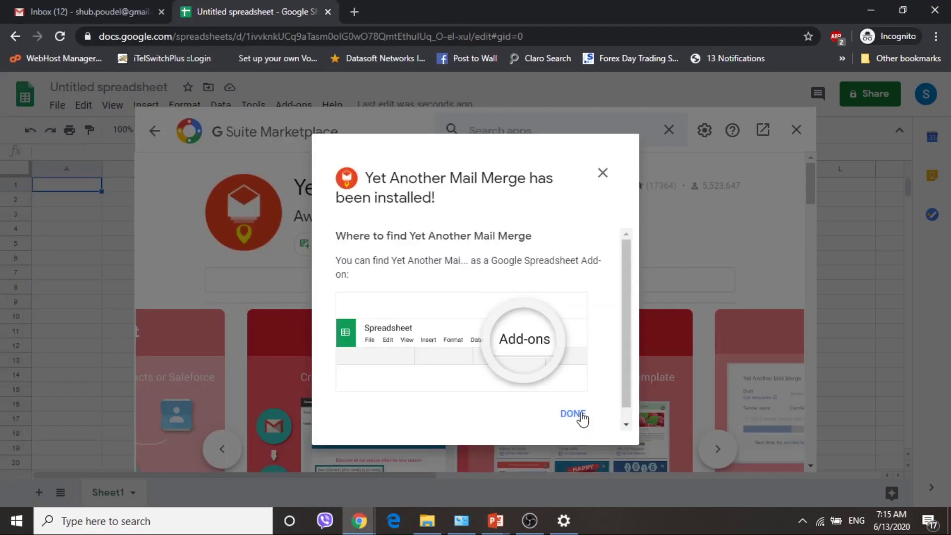
click(582, 417)
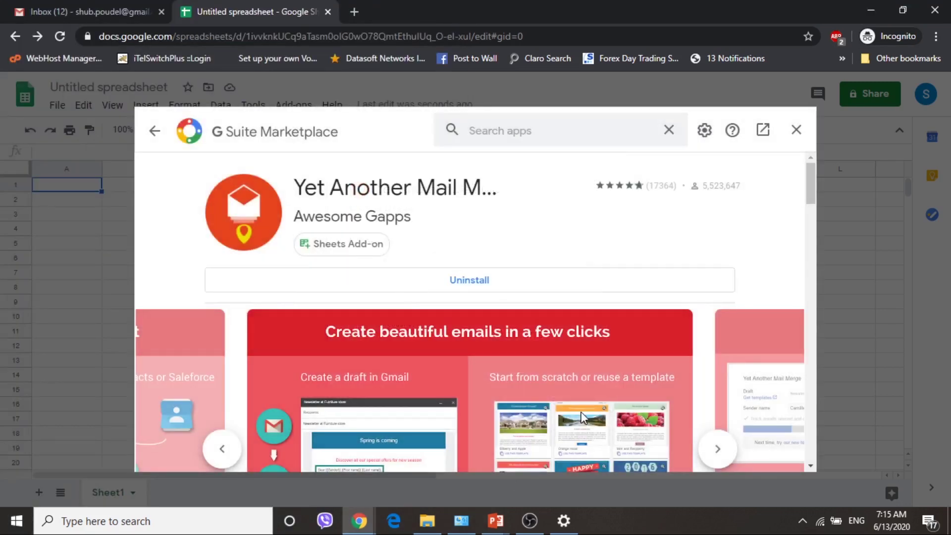
Step: Close the marketplace and open the May Invoice spreadsheet through File > Open
click(796, 128)
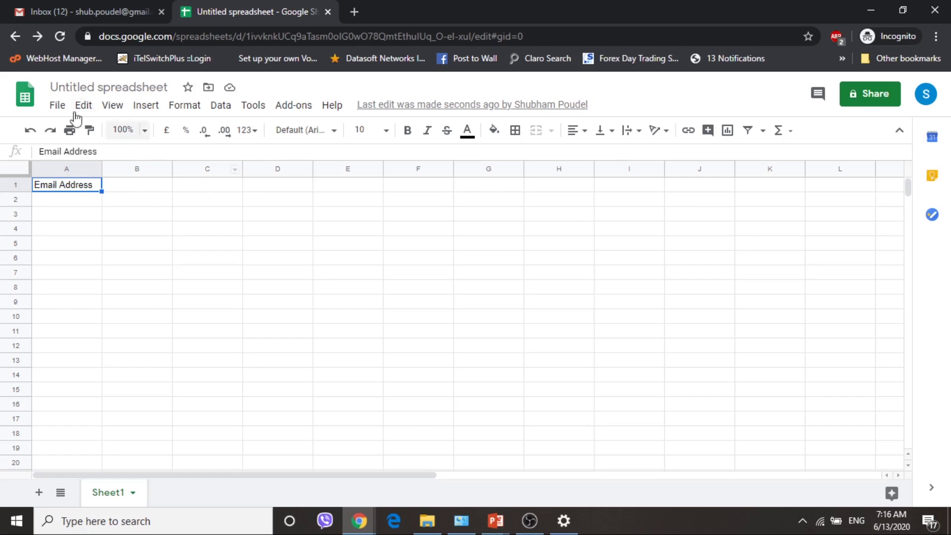
click(54, 108)
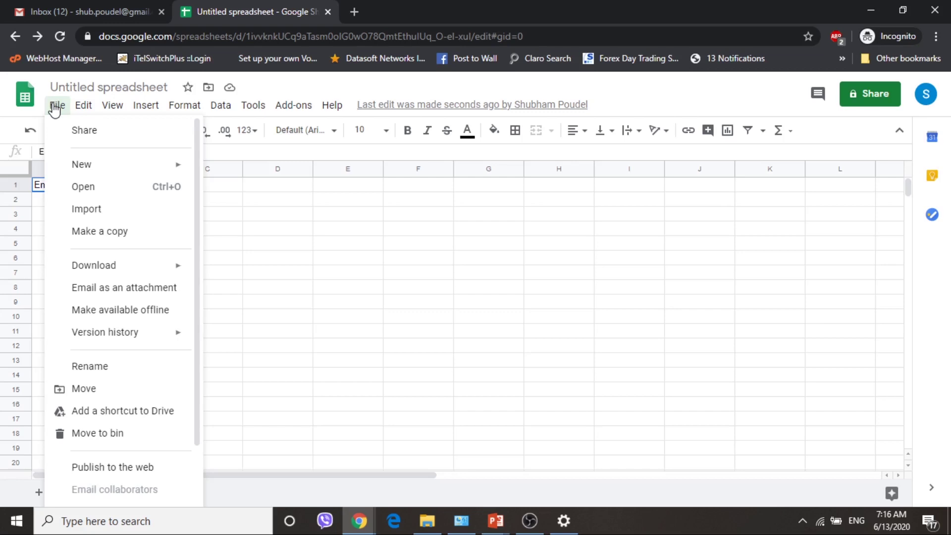
click(121, 189)
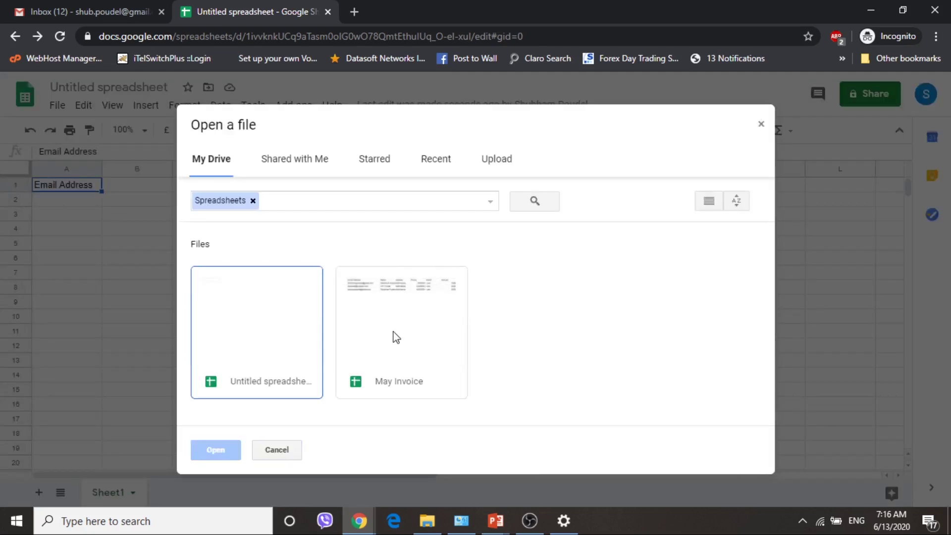
click(404, 300)
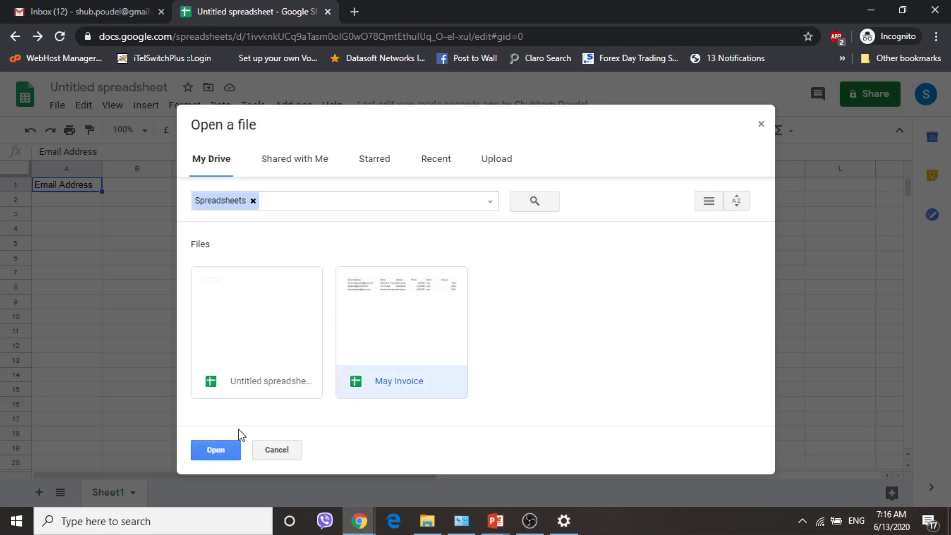
click(220, 449)
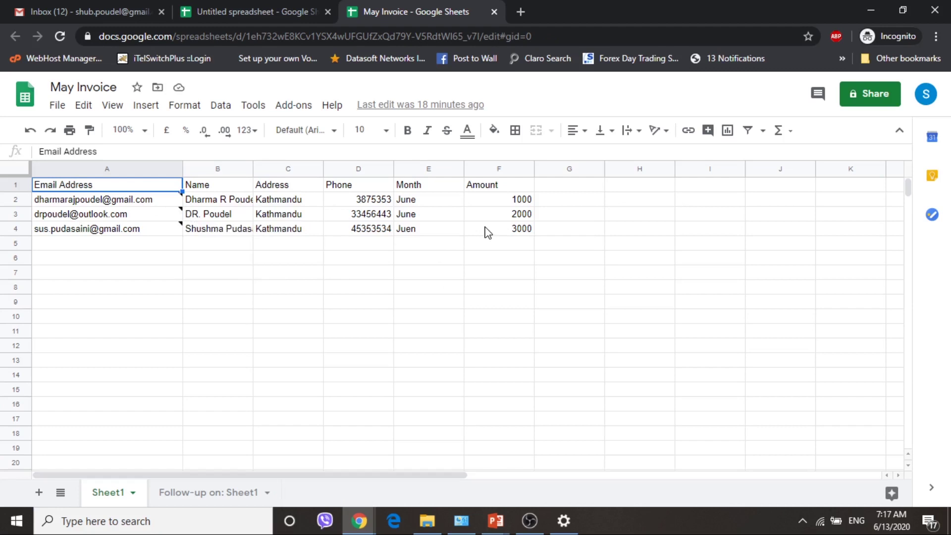
Step: In Gmail Drafts, discard a stray new message and view the 'Invoice For {{Month}} 2020' draft
click(56, 11)
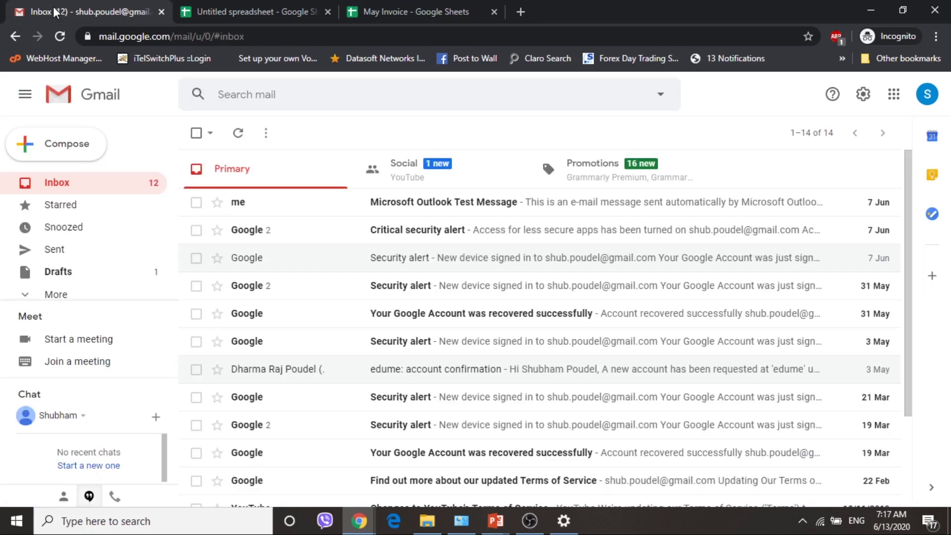
scroll(96, 249, down, 1)
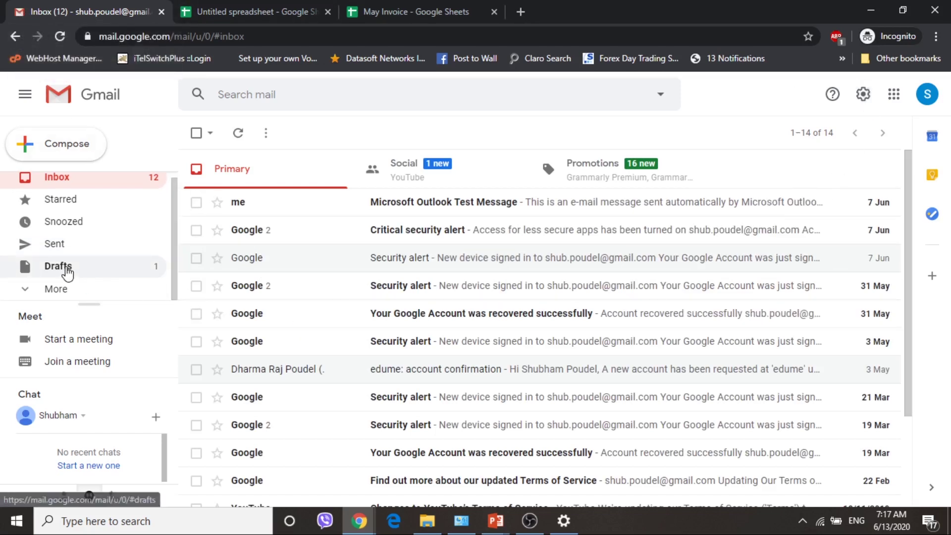
click(67, 270)
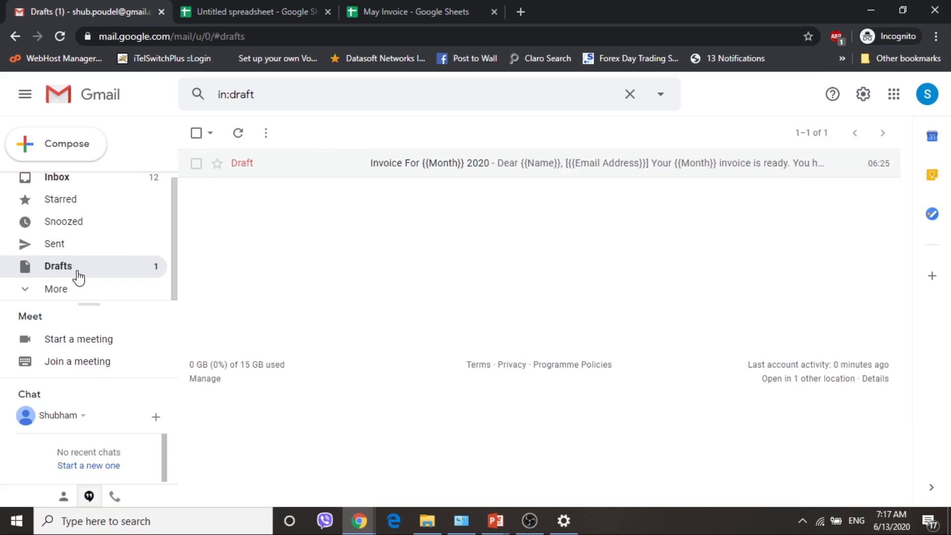
click(68, 149)
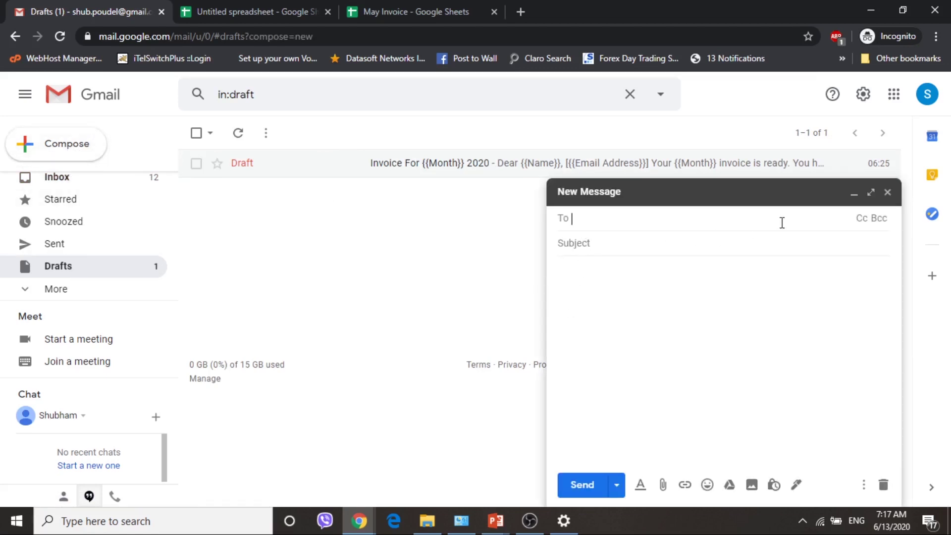
click(888, 194)
click(302, 165)
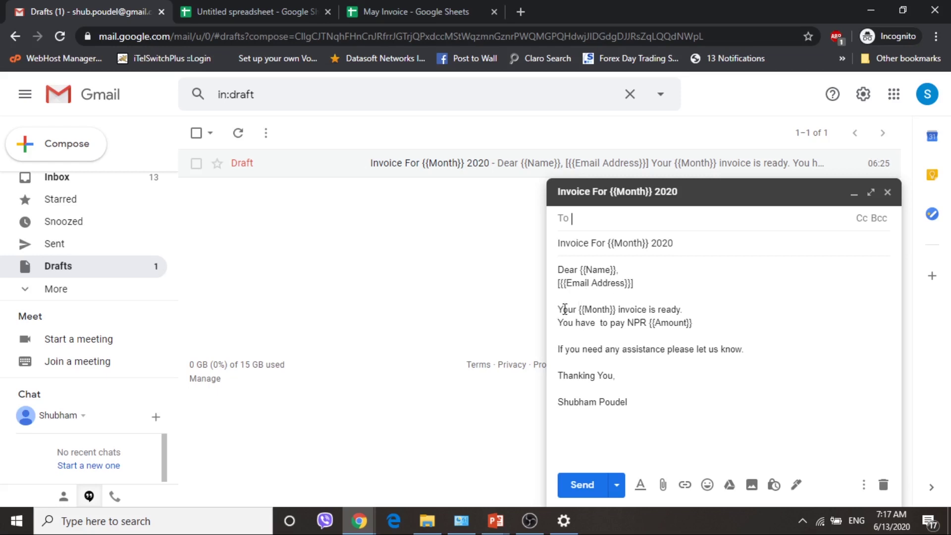
click(635, 293)
click(887, 192)
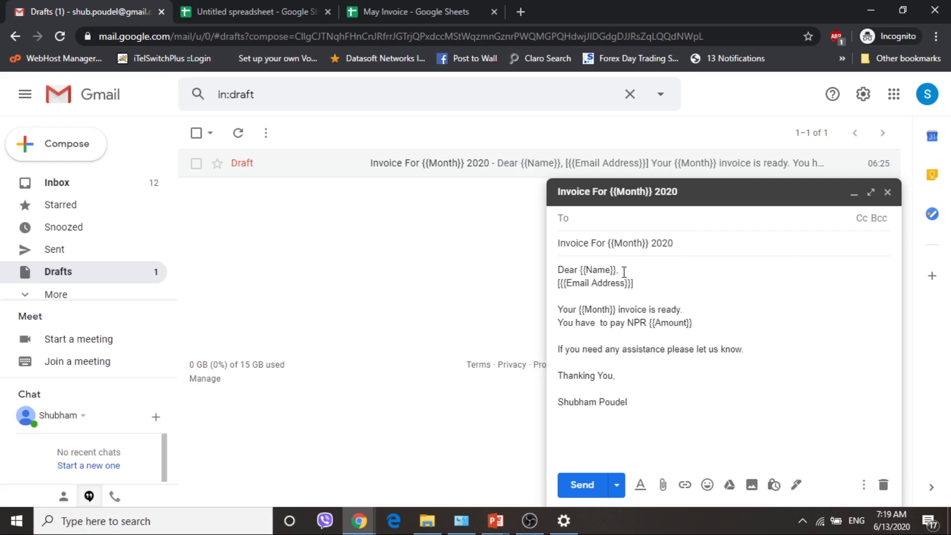
Step: Start a Yet Another Mail Merge from the May Invoice spreadsheet
click(429, 11)
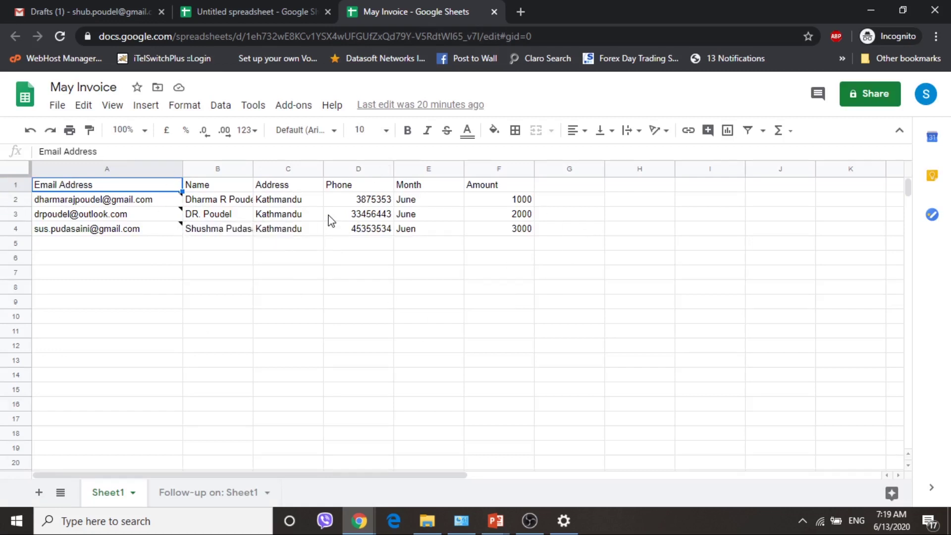
click(299, 113)
mouse_move(365, 176)
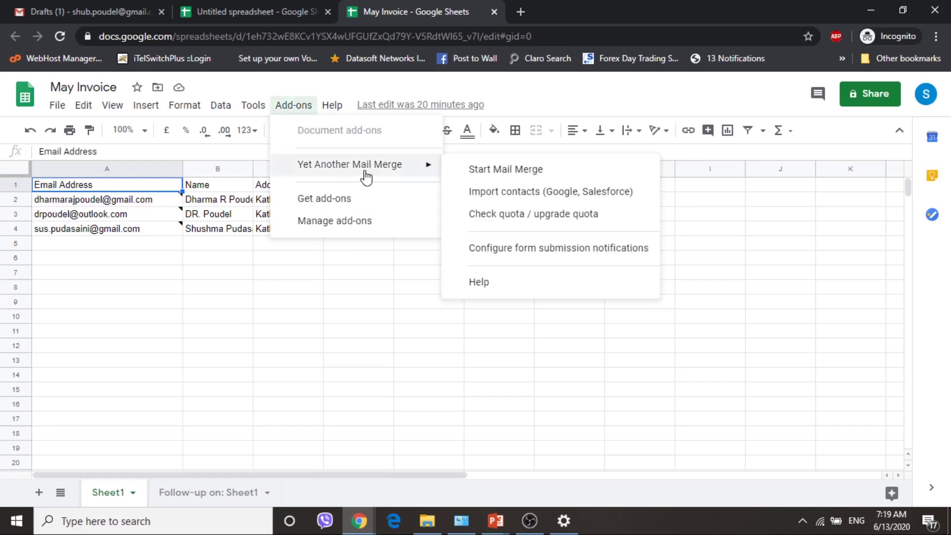
click(517, 173)
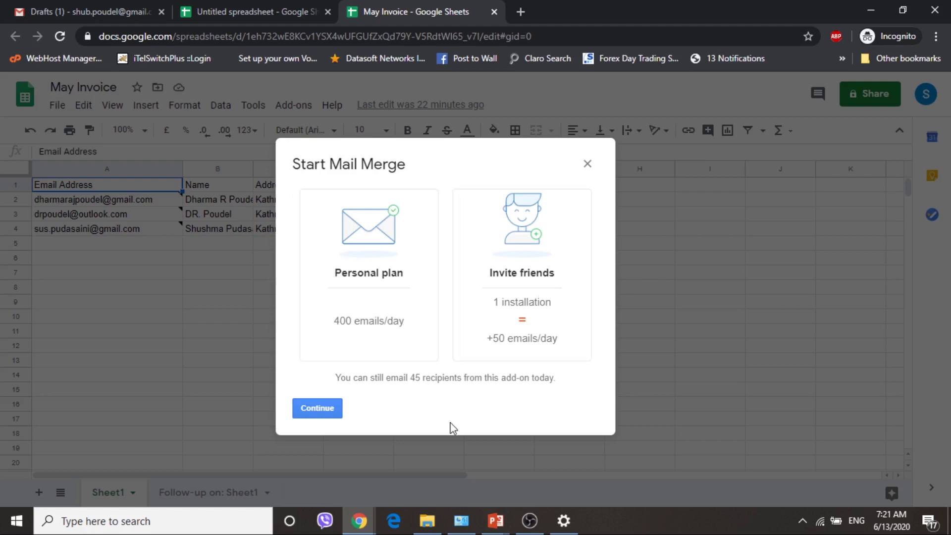
Step: Keep the prefilled sender name and choose 'Invoice For {{Month}} 2020' as the email template
click(317, 413)
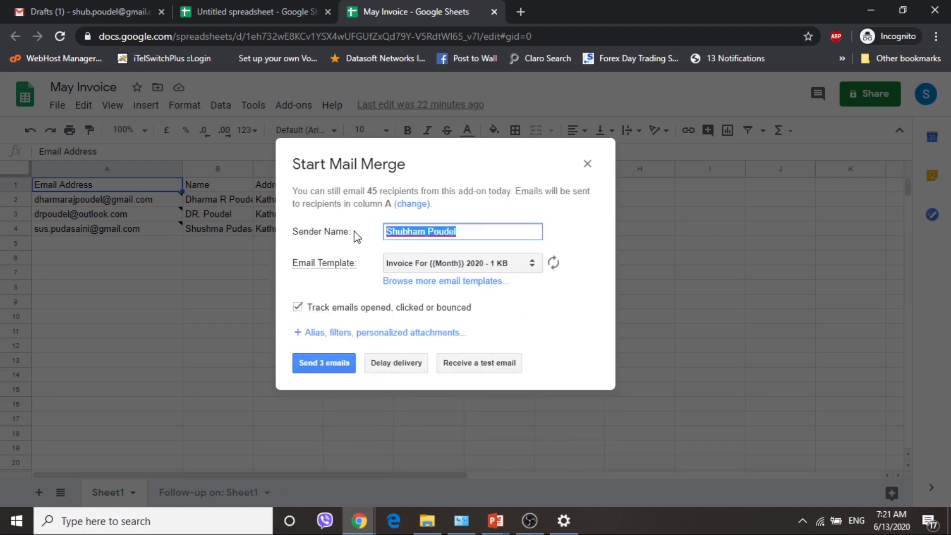
click(481, 229)
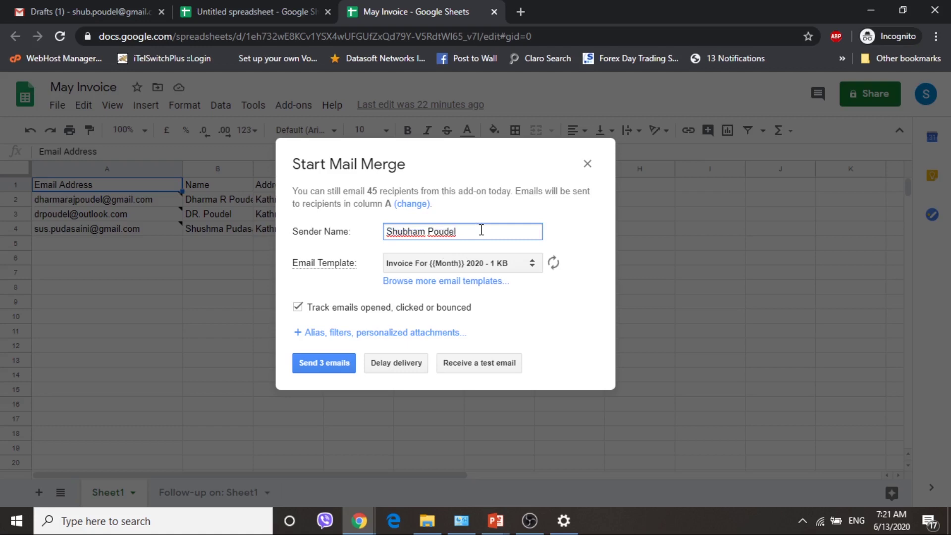
click(408, 267)
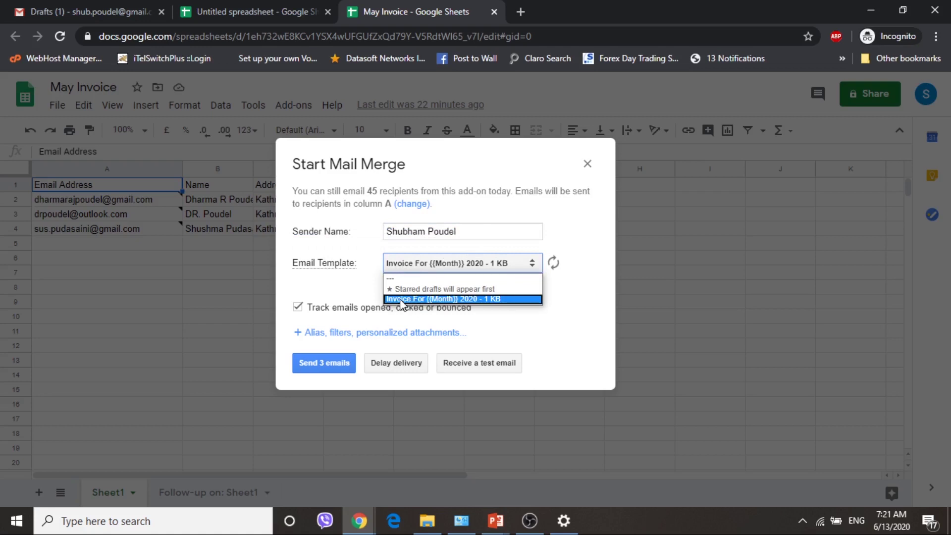
click(451, 299)
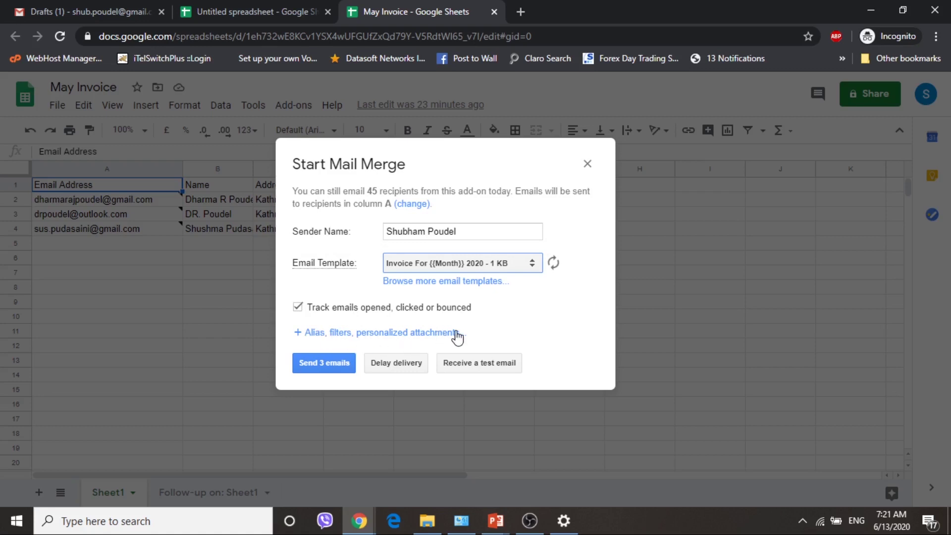
click(435, 338)
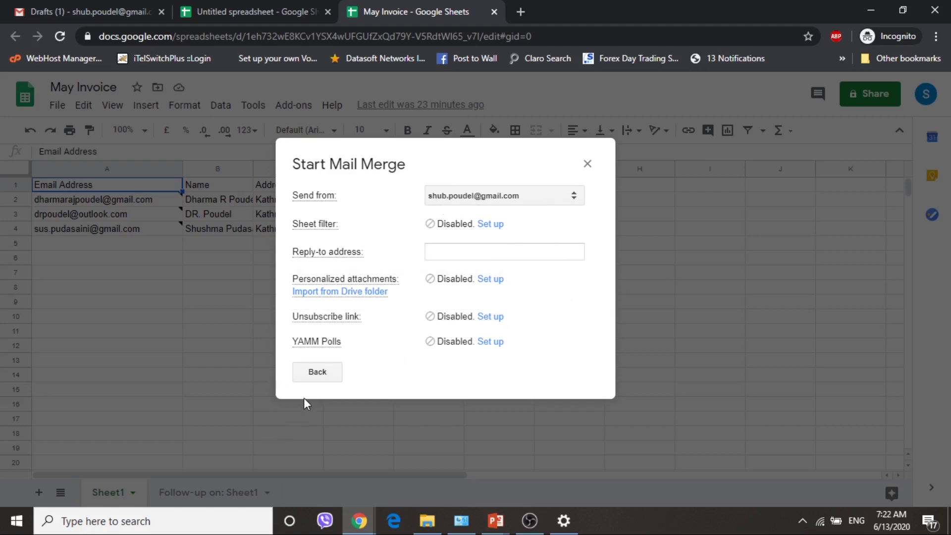
click(317, 372)
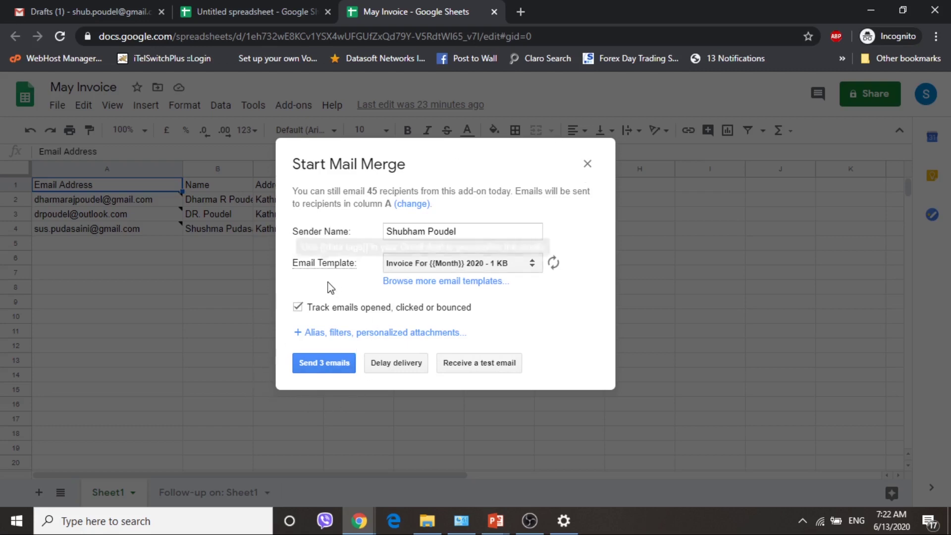
Step: Send the 3 invoice emails and close the 'All emails have been sent' confirmation
click(324, 364)
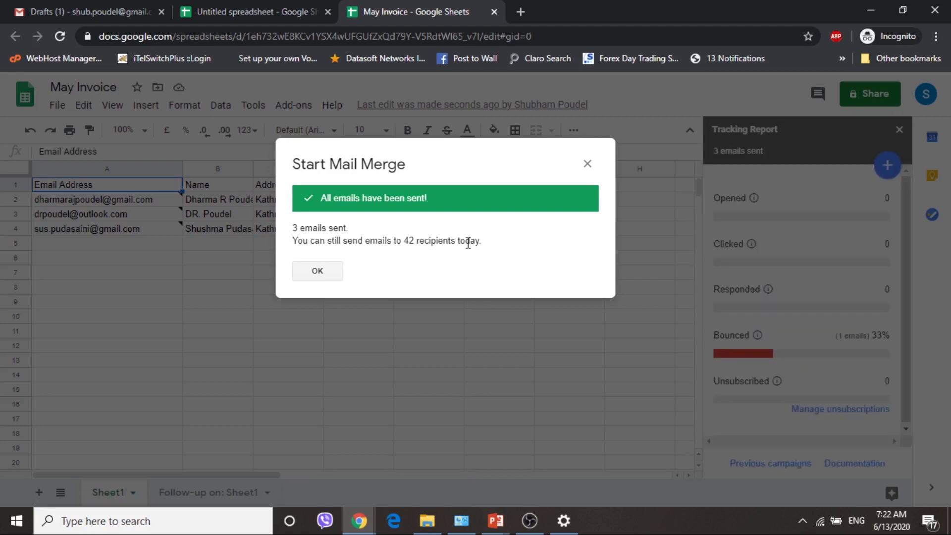
click(319, 272)
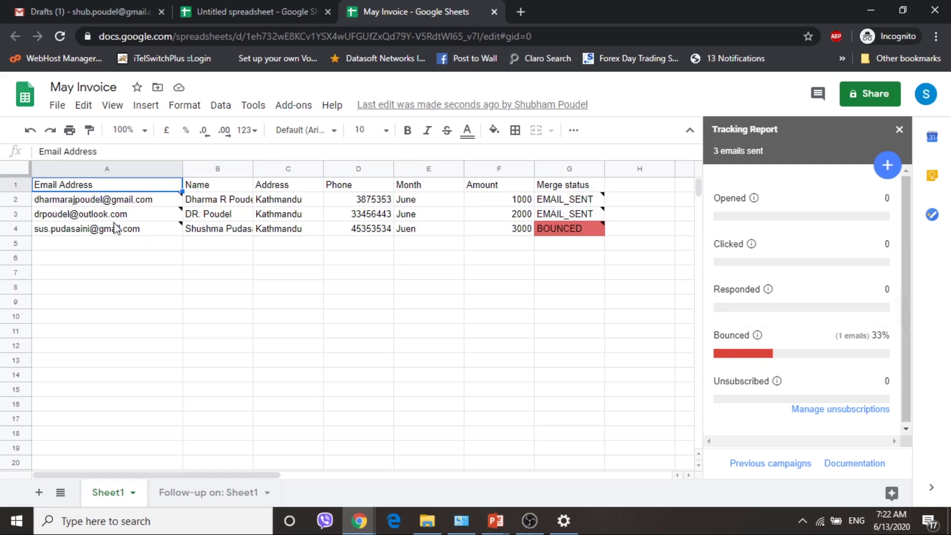
mouse_move(78, 229)
mouse_move(541, 199)
Step: In Outlook, reload the mailbox and open 'Invoice For June 2020' requesting NPR 2000
key(alt+Tab)
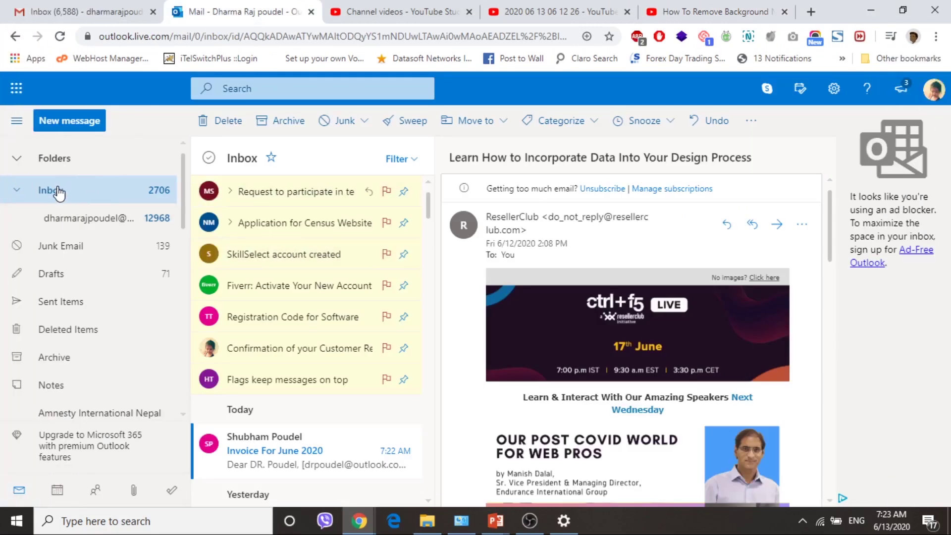
click(60, 35)
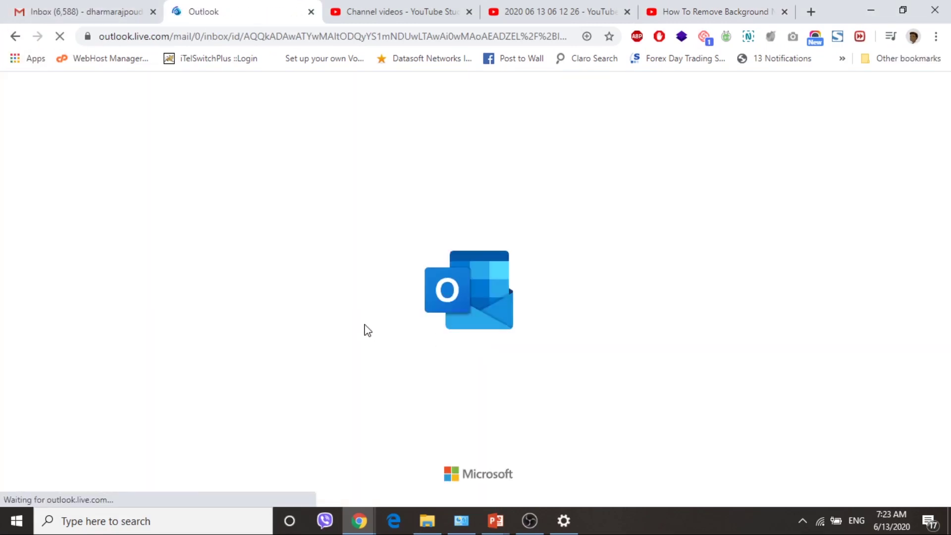
scroll(276, 391, down, 3)
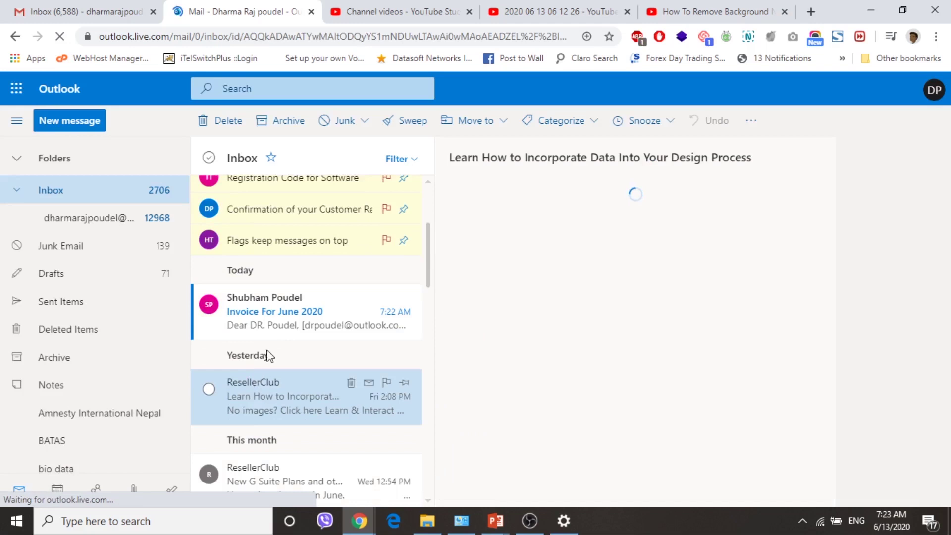
click(277, 323)
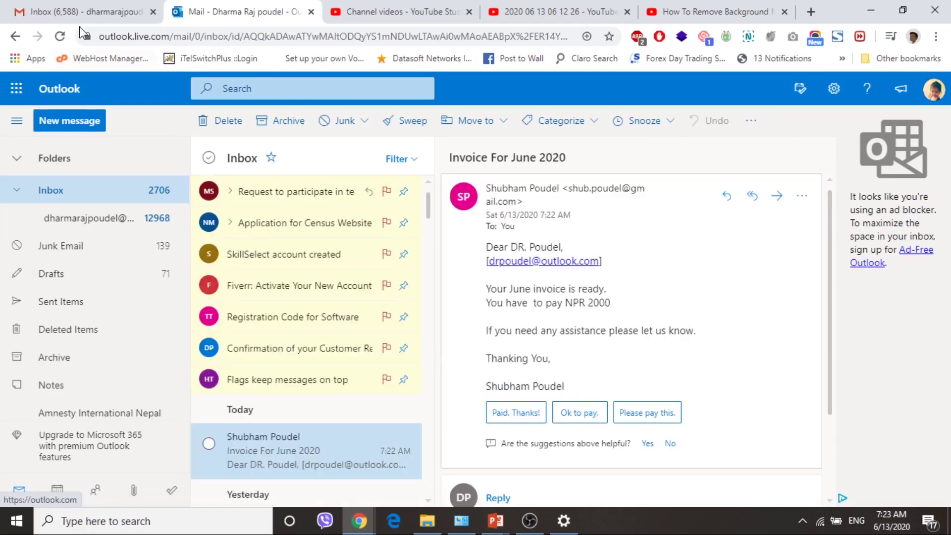
click(88, 7)
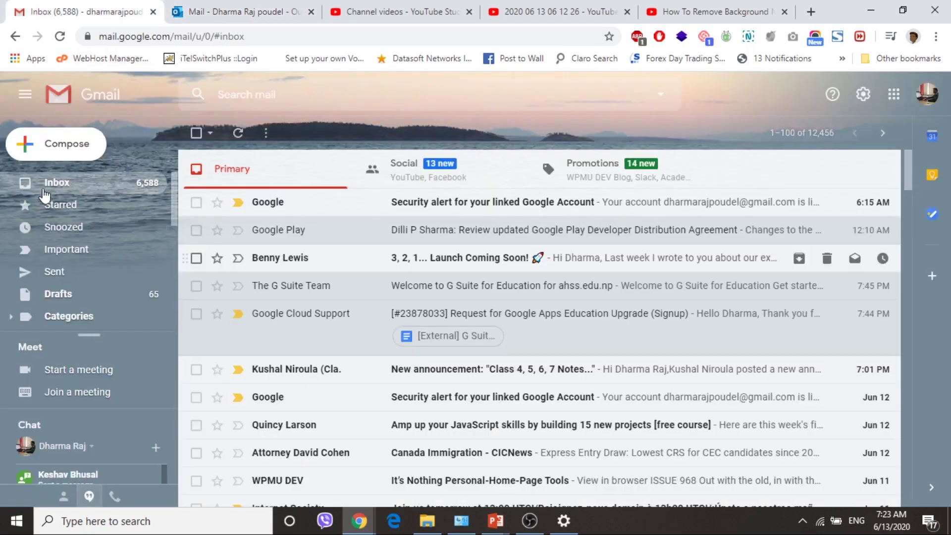
Step: Refresh the Gmail inbox, open 'Invoice For June 2020' and highlight its NPR 1000 amount
click(54, 188)
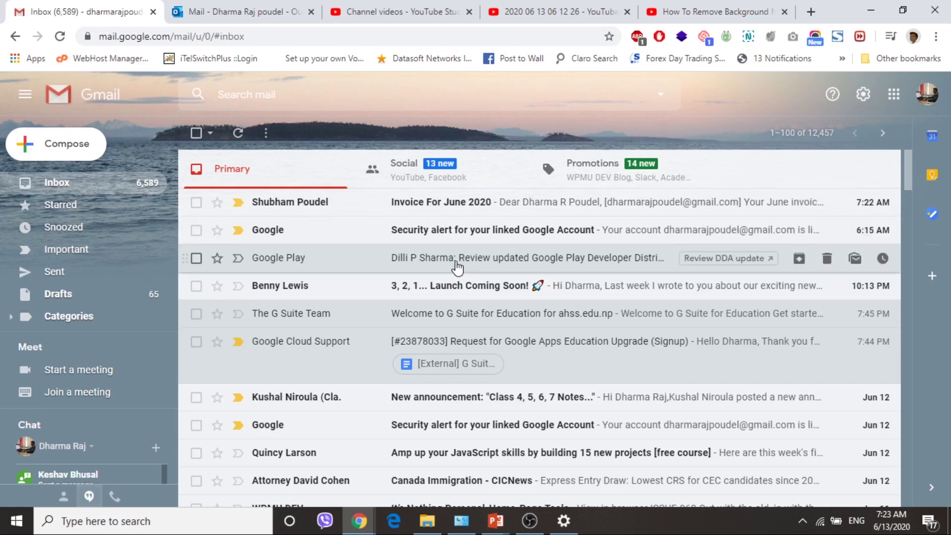
click(456, 210)
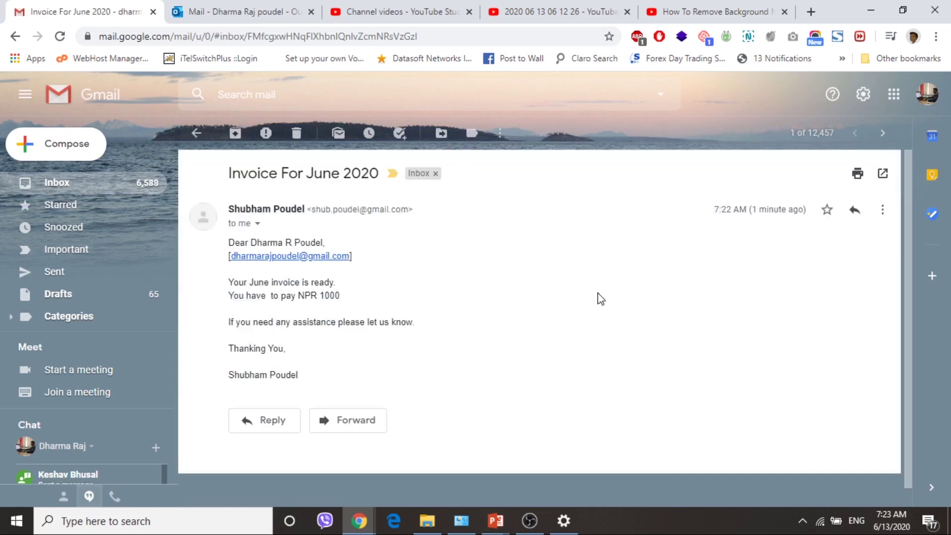
scroll(641, 373, down, 1)
scroll(594, 366, up, 1)
drag(330, 295, 342, 298)
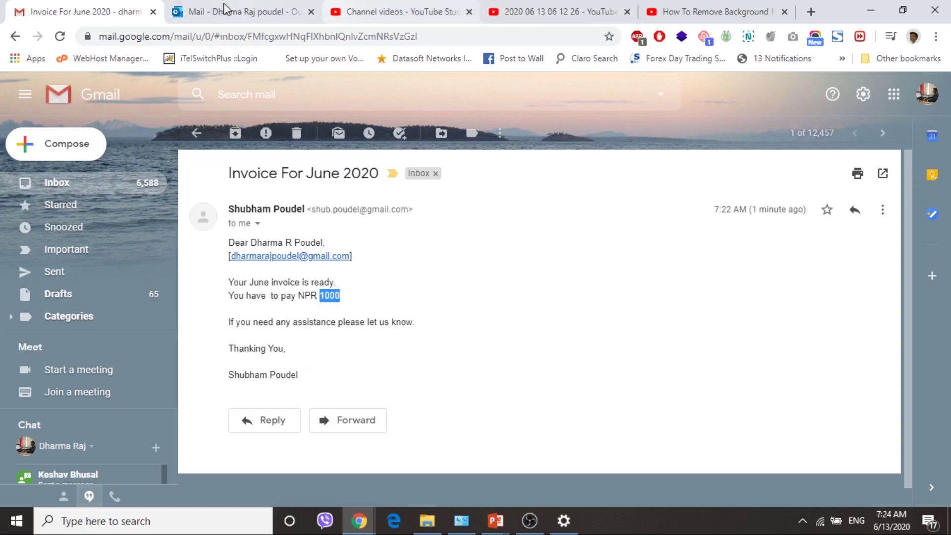
Step: Return to May Invoice and review Merge status: EMAIL_OPENED twice, BOUNCED once
click(358, 520)
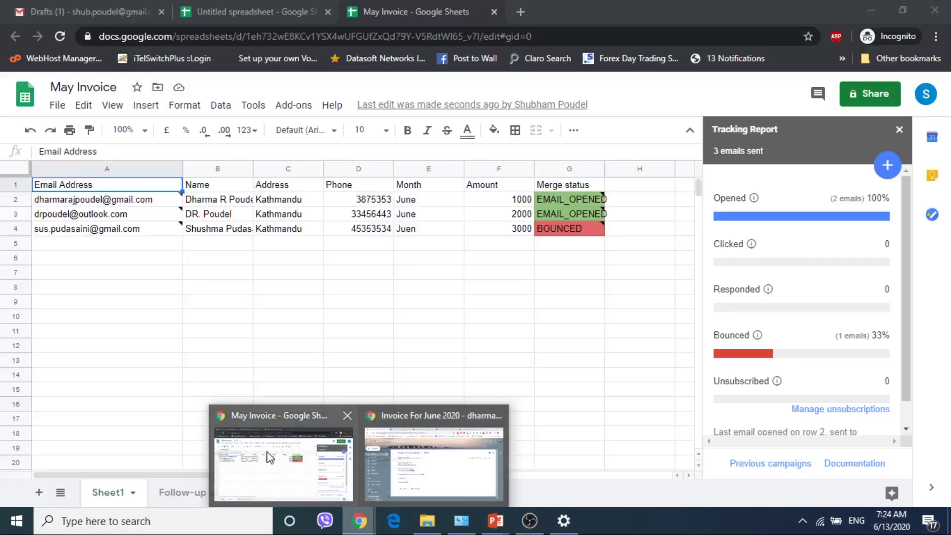
click(270, 456)
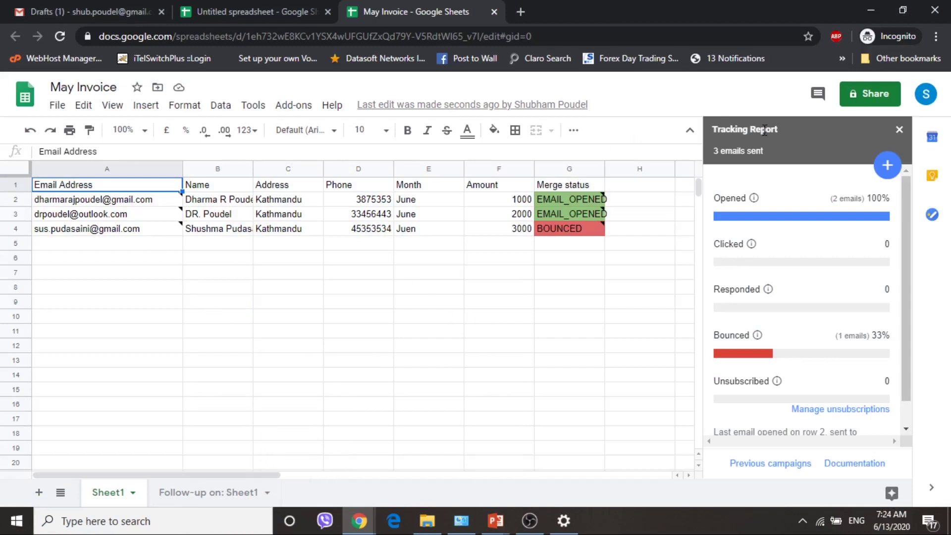
click(508, 361)
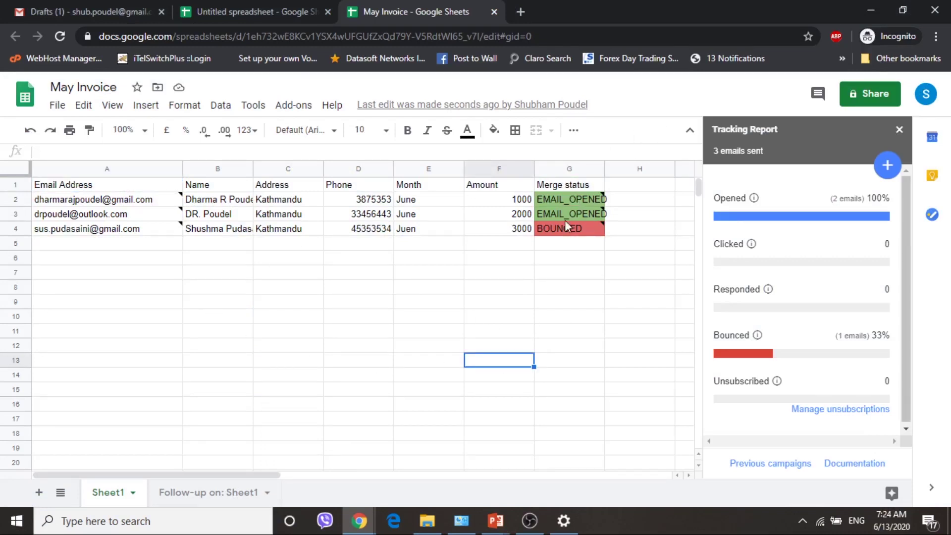
mouse_move(587, 212)
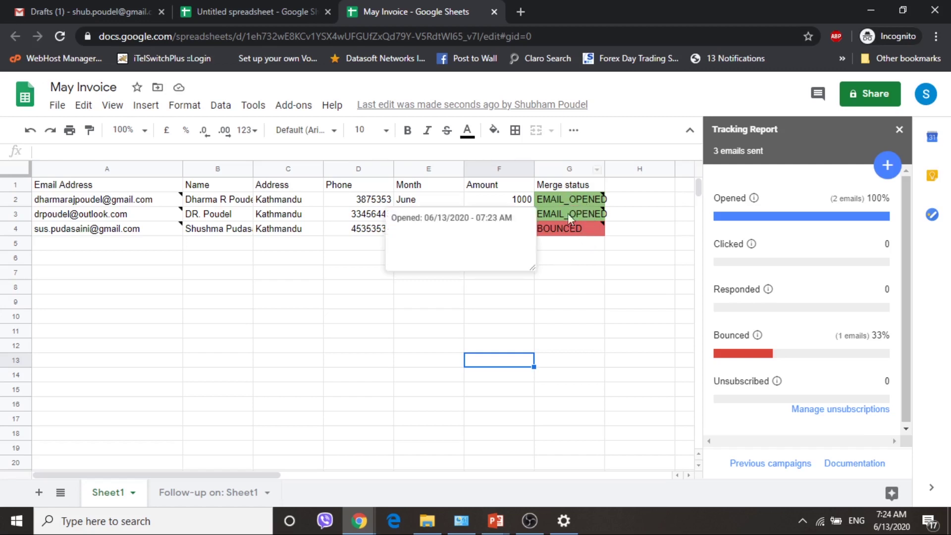
click(603, 303)
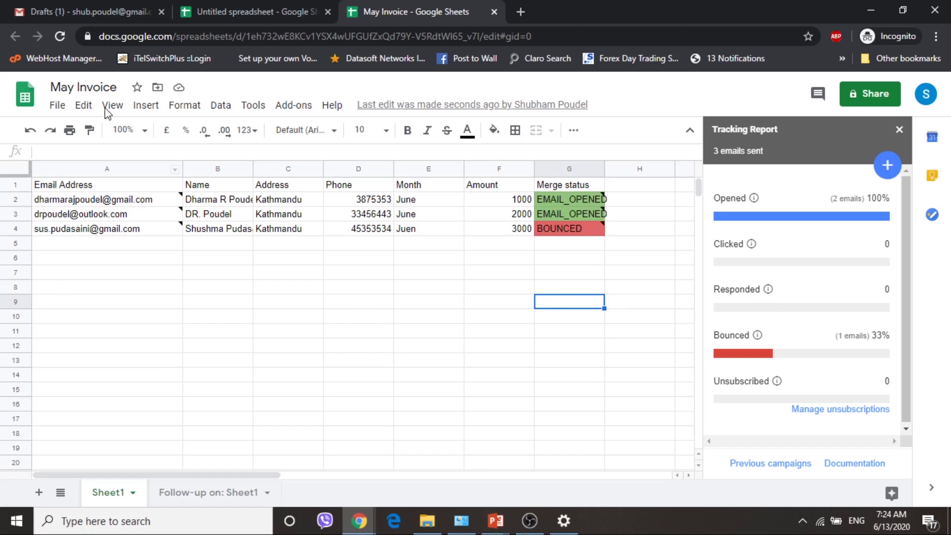
mouse_move(167, 203)
Step: Compare the draft subject's {{Month}} placeholder with the sheet's Month header in cell E1
click(89, 12)
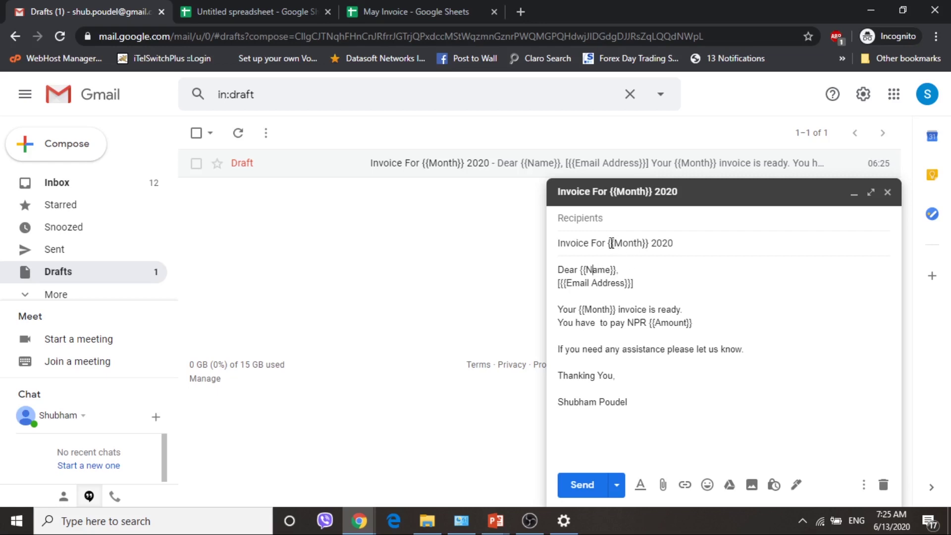
drag(618, 243, 640, 240)
click(637, 246)
drag(614, 243, 643, 237)
click(420, 14)
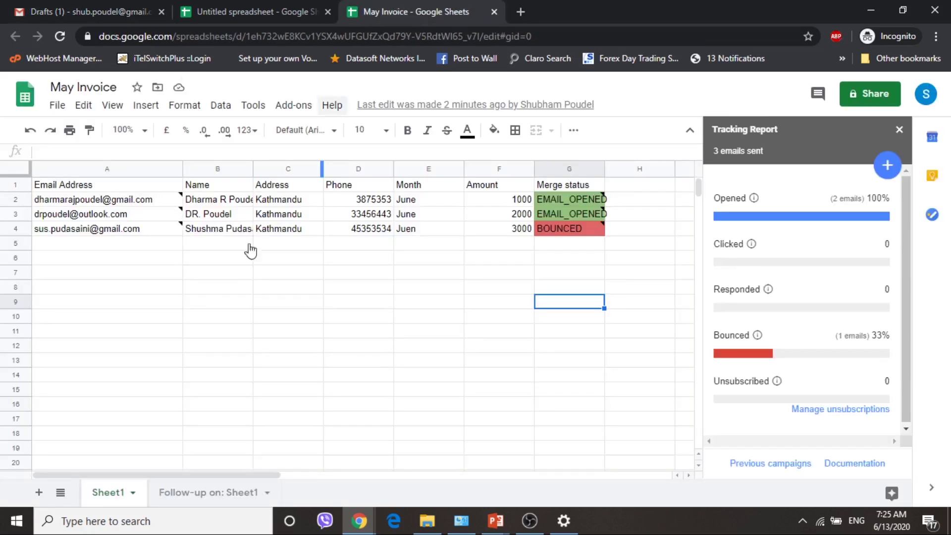
click(404, 186)
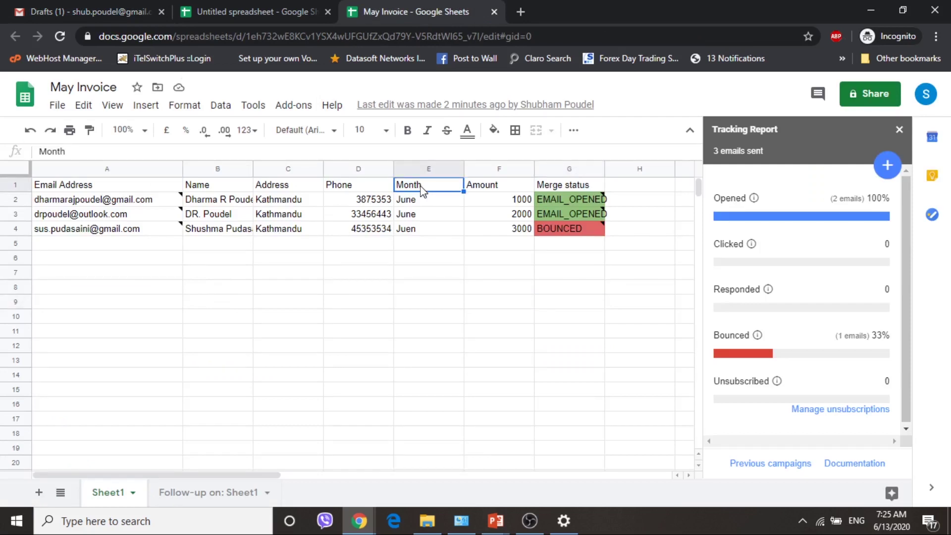
click(73, 4)
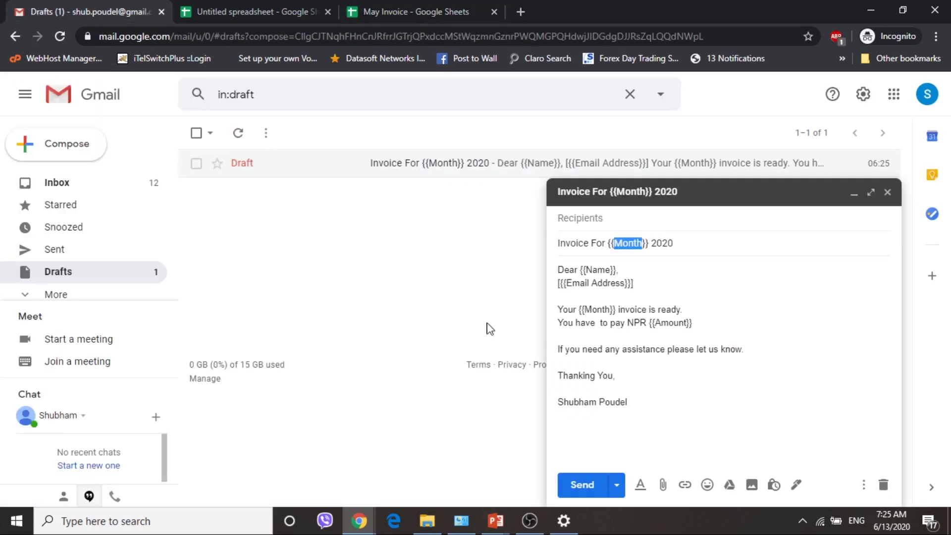
click(596, 270)
click(388, 11)
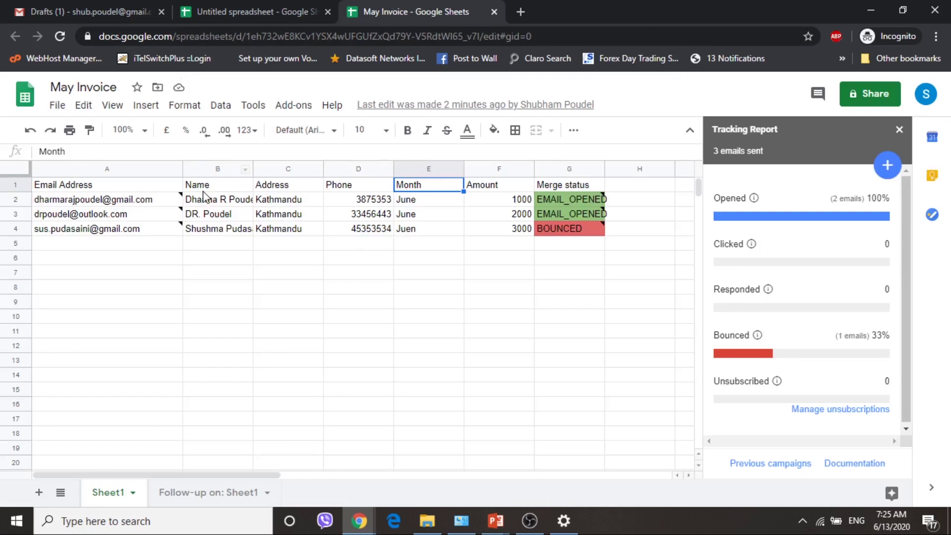
click(121, 14)
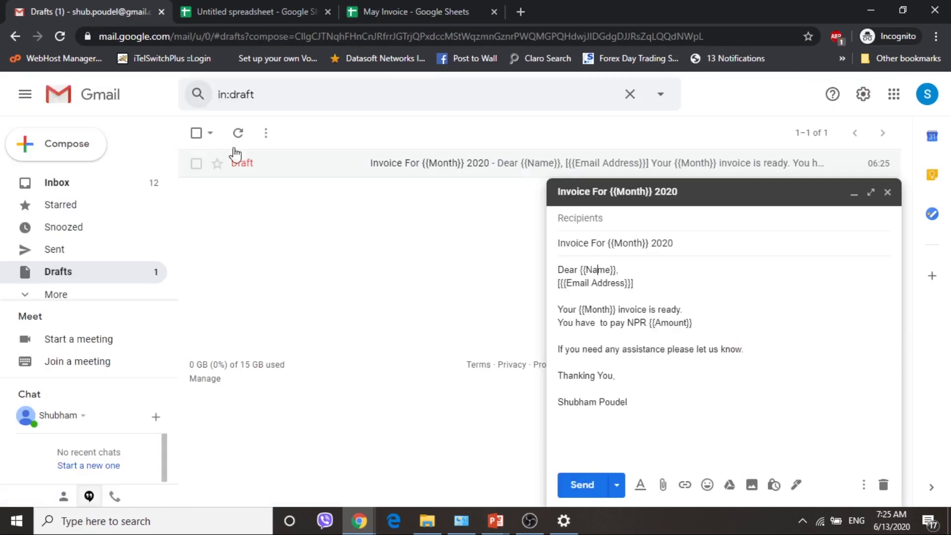
Step: Match the body's {{Amount}} placeholder to column F, undoing an accidental move of Amount
double_click(670, 322)
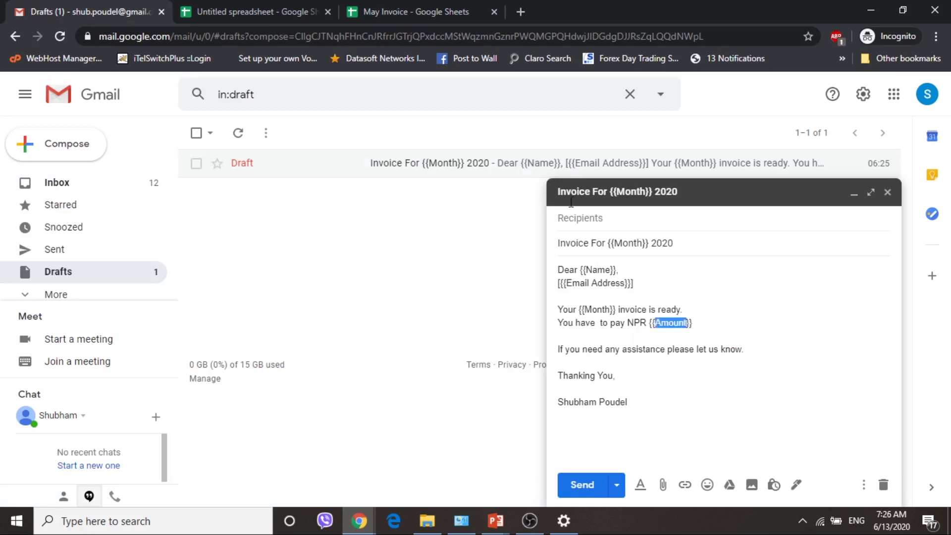
click(412, 2)
click(501, 169)
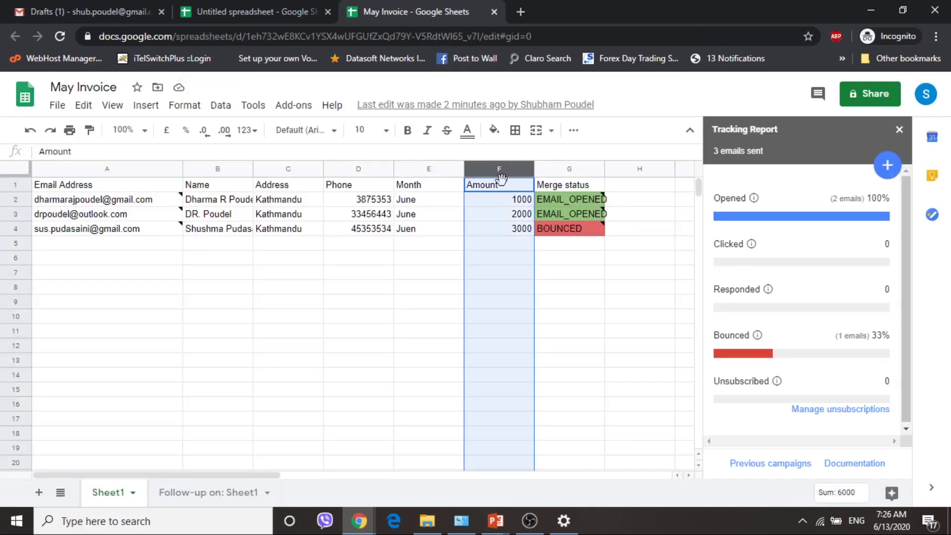
click(98, 14)
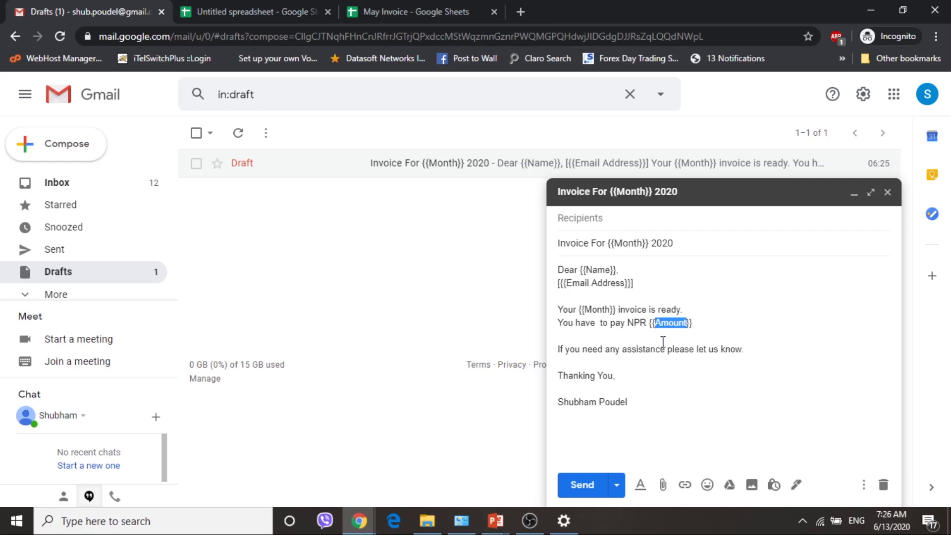
drag(650, 323, 655, 323)
double_click(670, 321)
drag(689, 323, 695, 323)
key(ctrl+z)
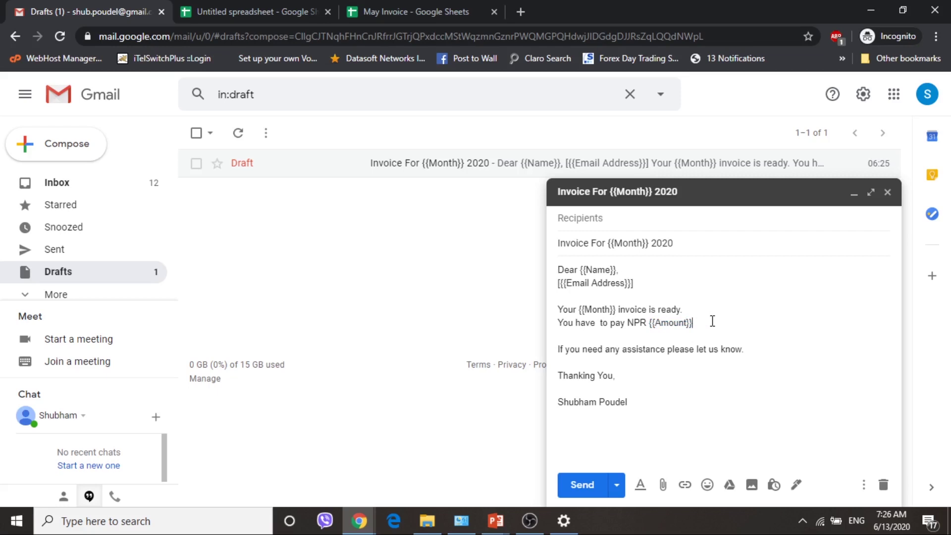